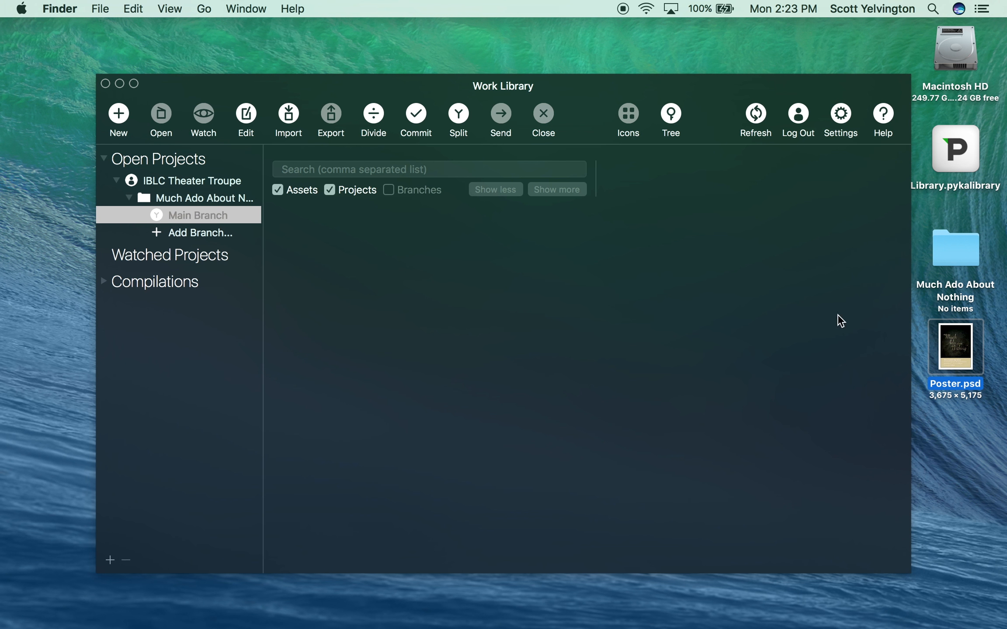
- Commit the current state of the Main Branch as a new version named "Second Commit"
left_click(599, 107)
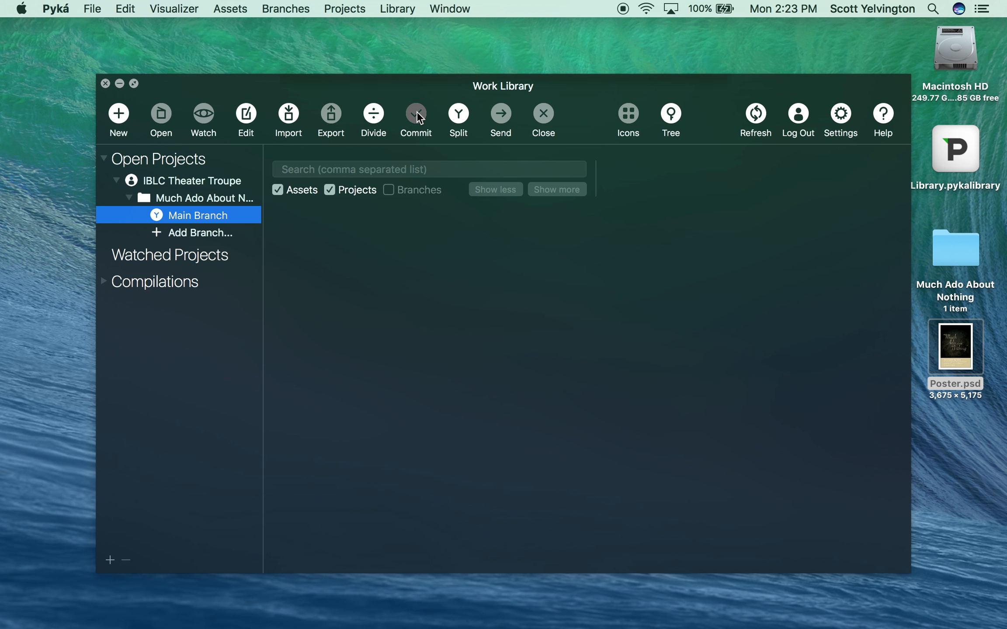
left_click(416, 112)
type("Second ")
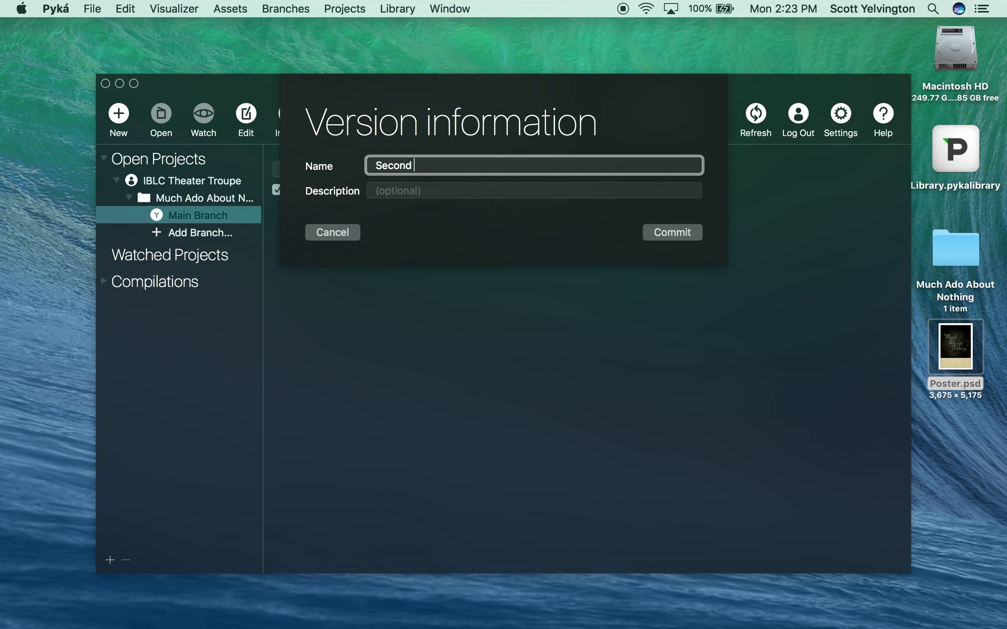
type("Commit")
left_click(669, 230)
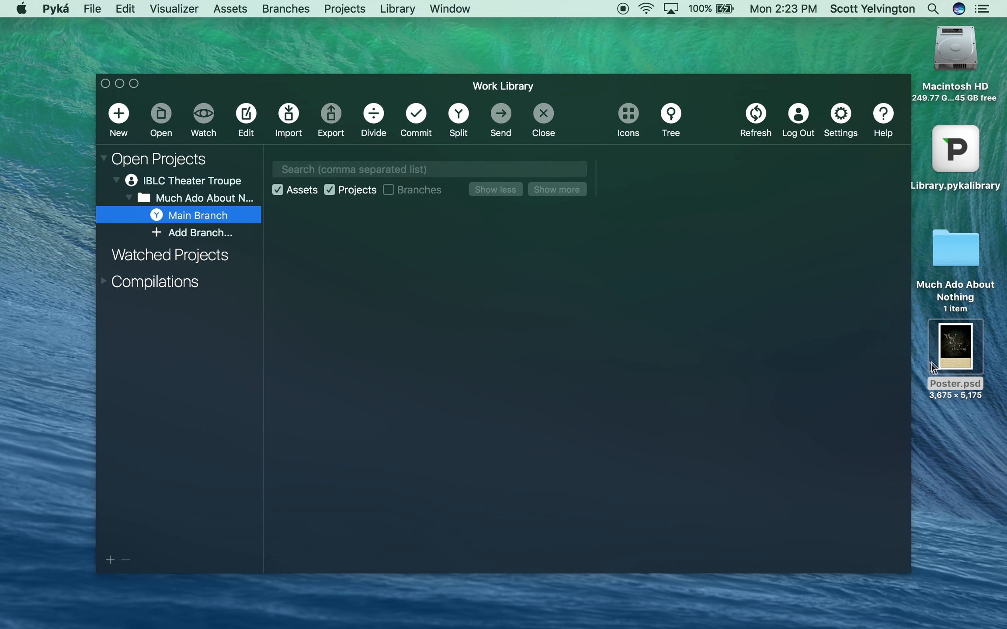
- Import Poster.psd from the desktop into the library, naming the asset "Much Ado About Nothing Poster"
left_click_drag(958, 357, 686, 362)
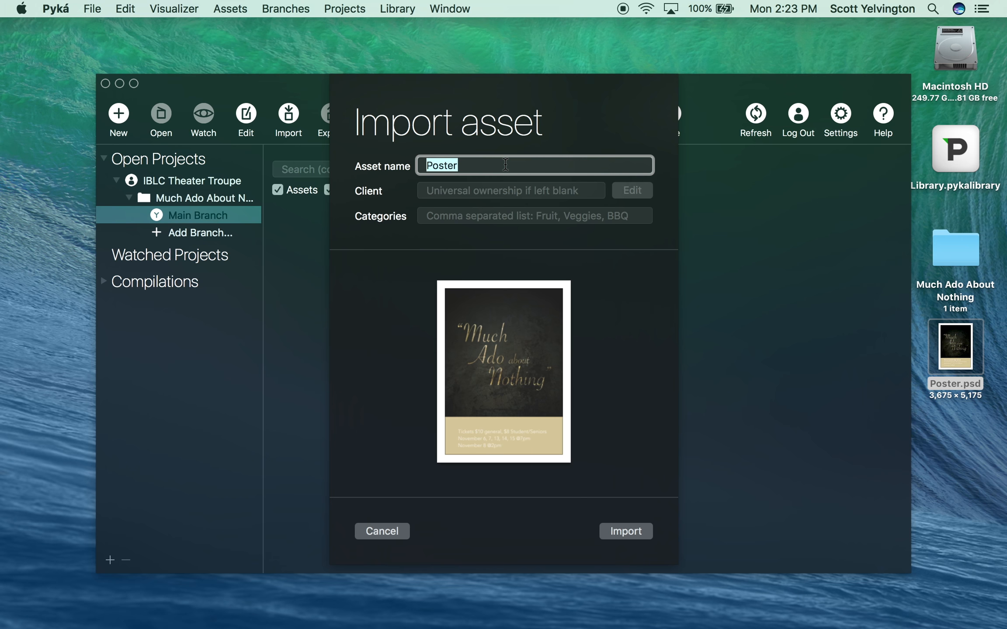
type("Much ")
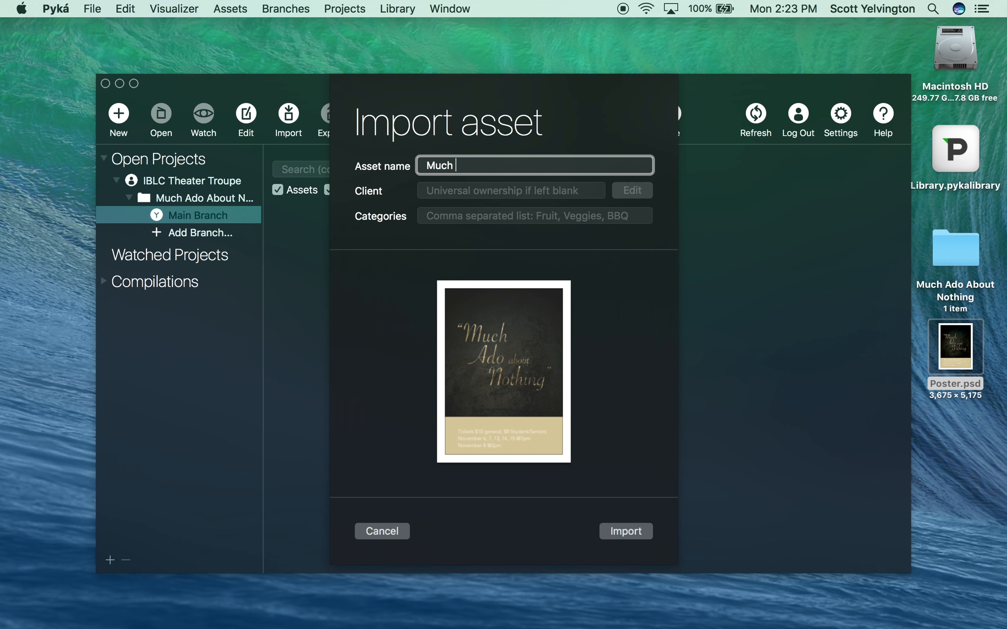
type("Ado About Nothing ")
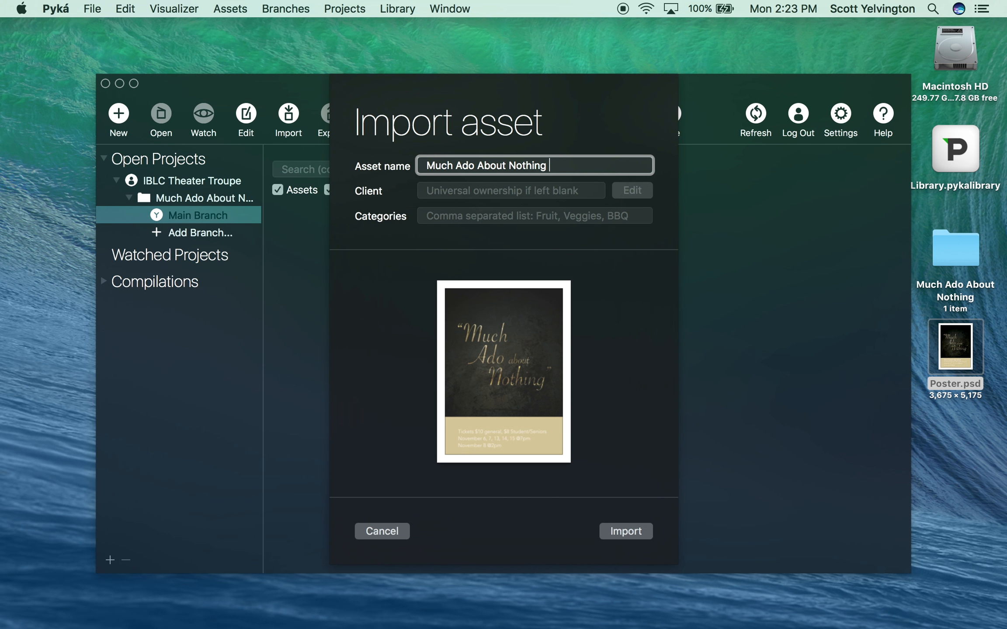
type("Poster")
- Set the imported asset's client to IBLC Theater Troupe from the autocomplete suggestions
left_click(499, 192)
type("I")
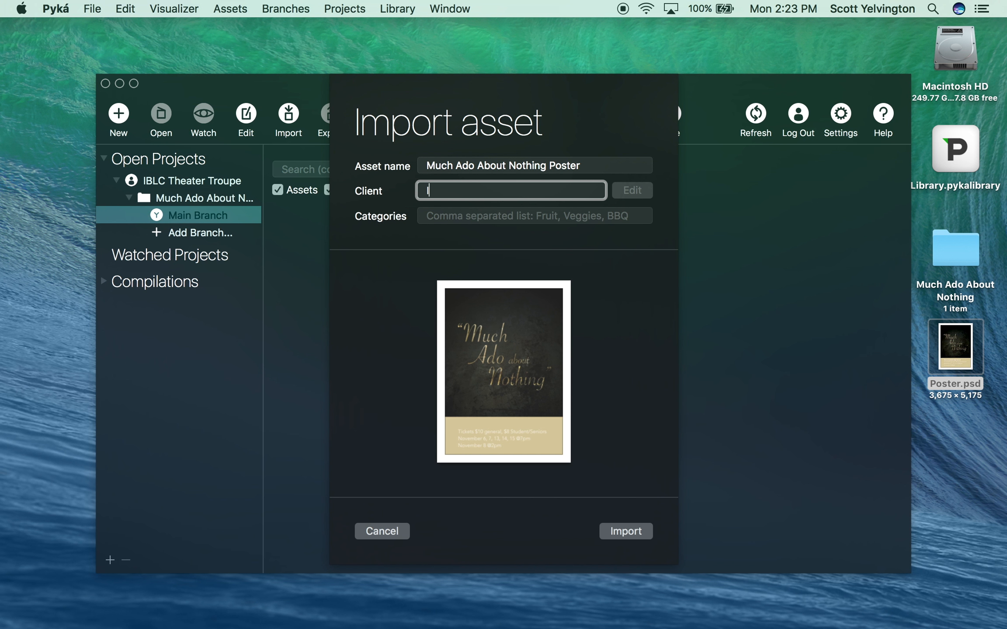
type("b")
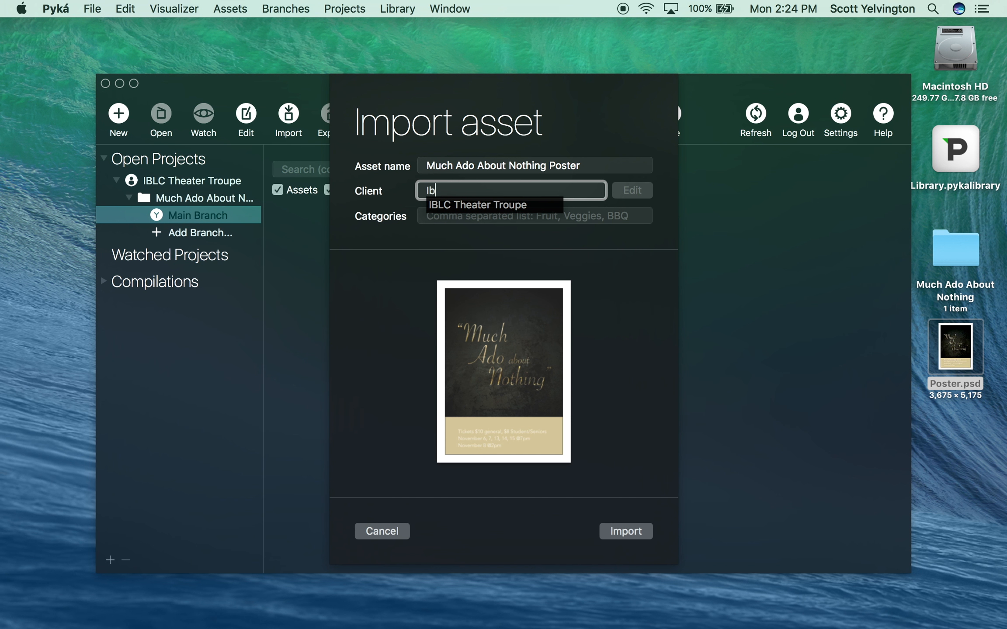
key("Down")
key("Return")
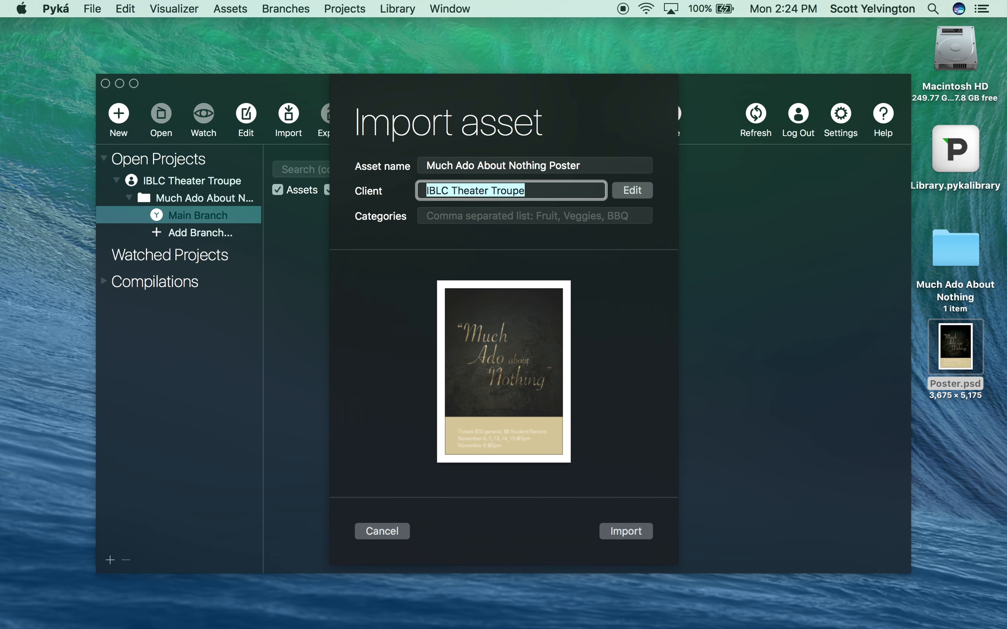
- Add the categories Theater and Drama to the asset and complete the import
left_click(496, 217)
type("T")
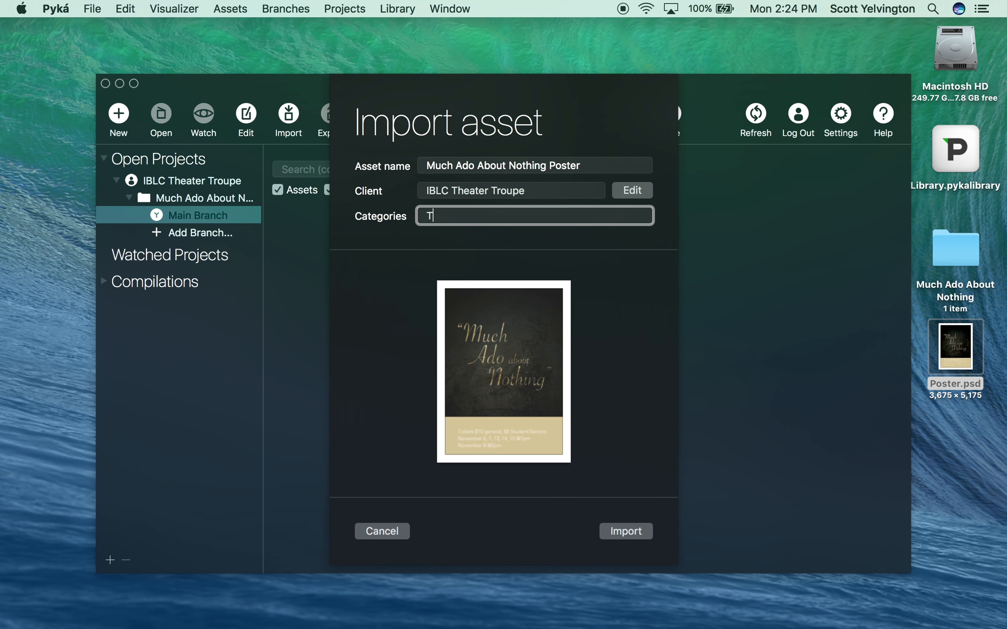
type("heater")
key("Return")
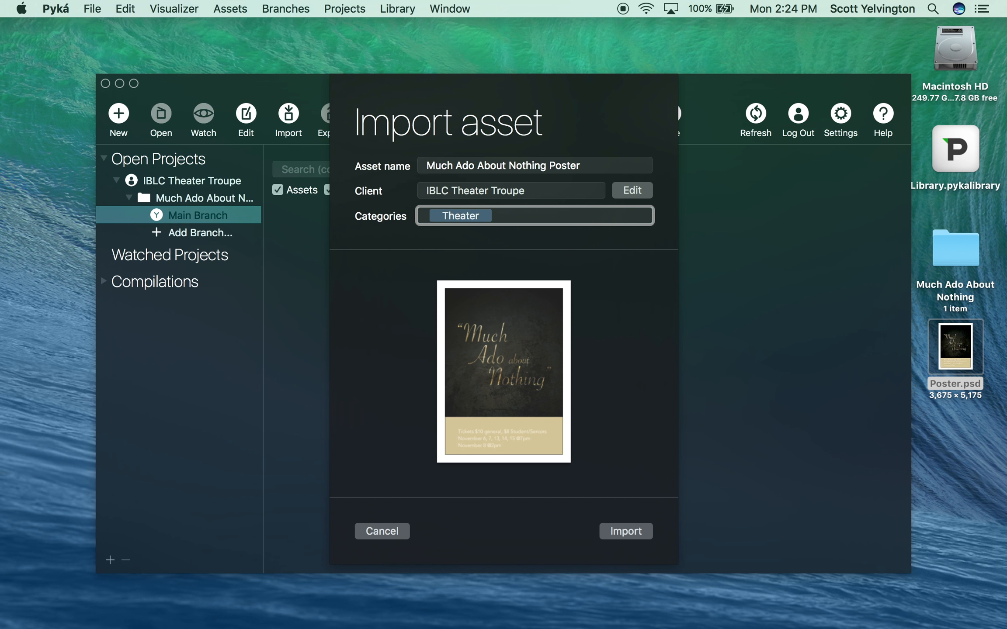
type("Drama")
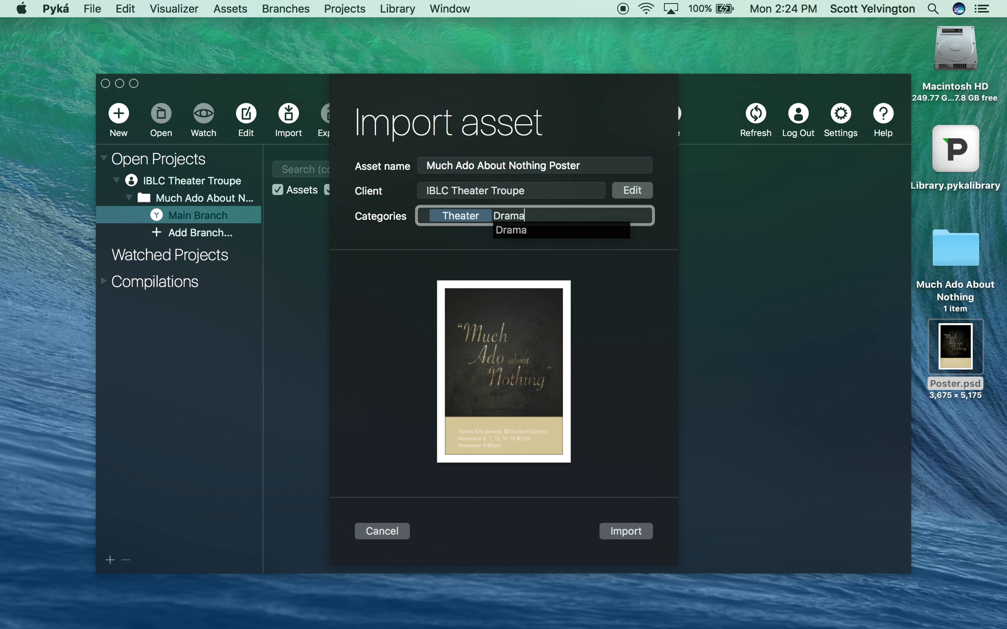
key("Down")
key("Return")
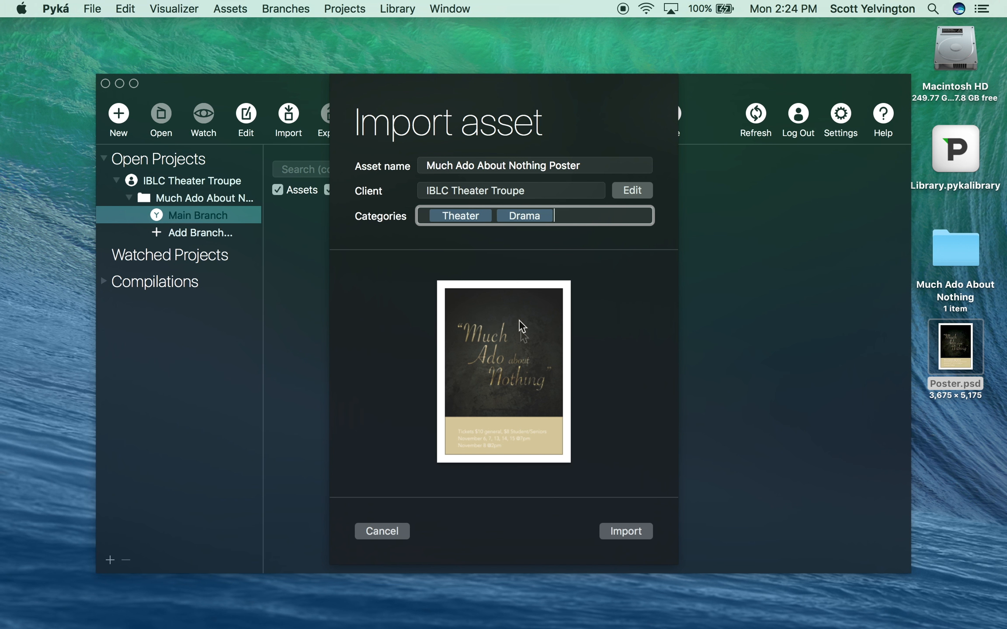
left_click(610, 531)
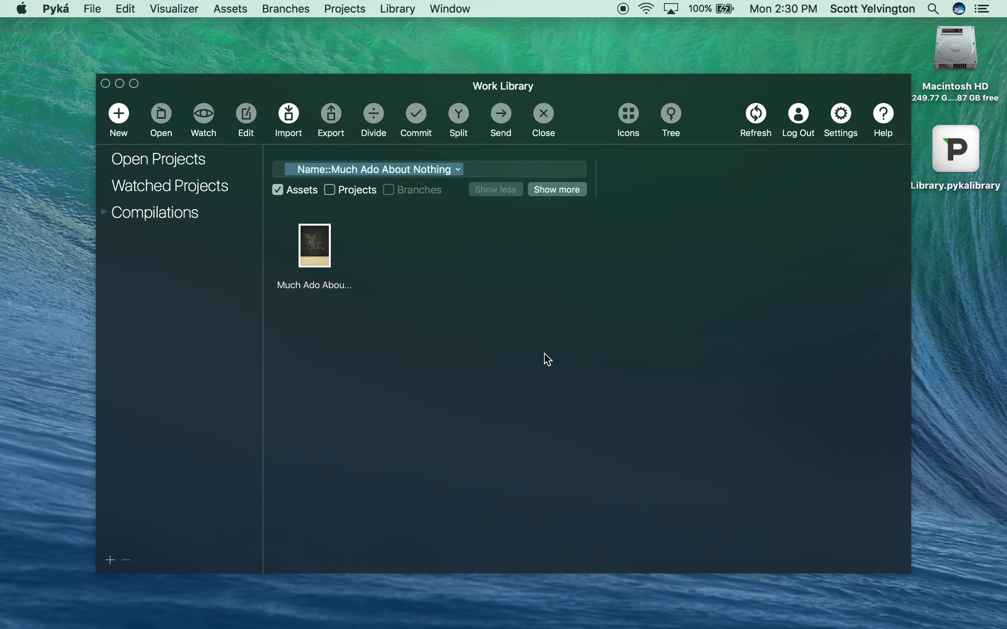
- Edit the poster asset to add the suggested category matching "shake" and upload the changes
left_click(324, 249)
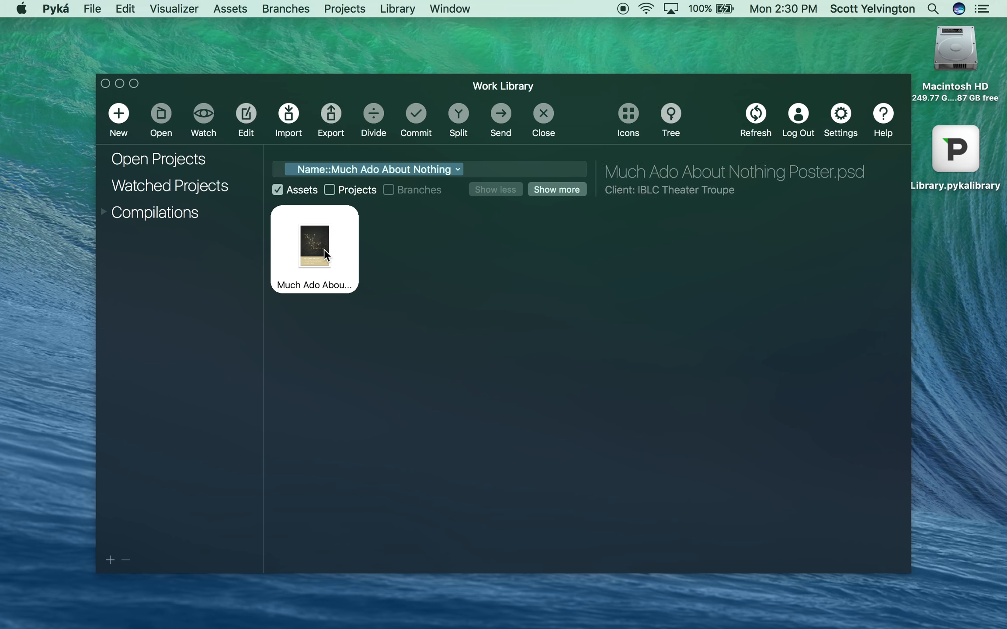
left_click(247, 117)
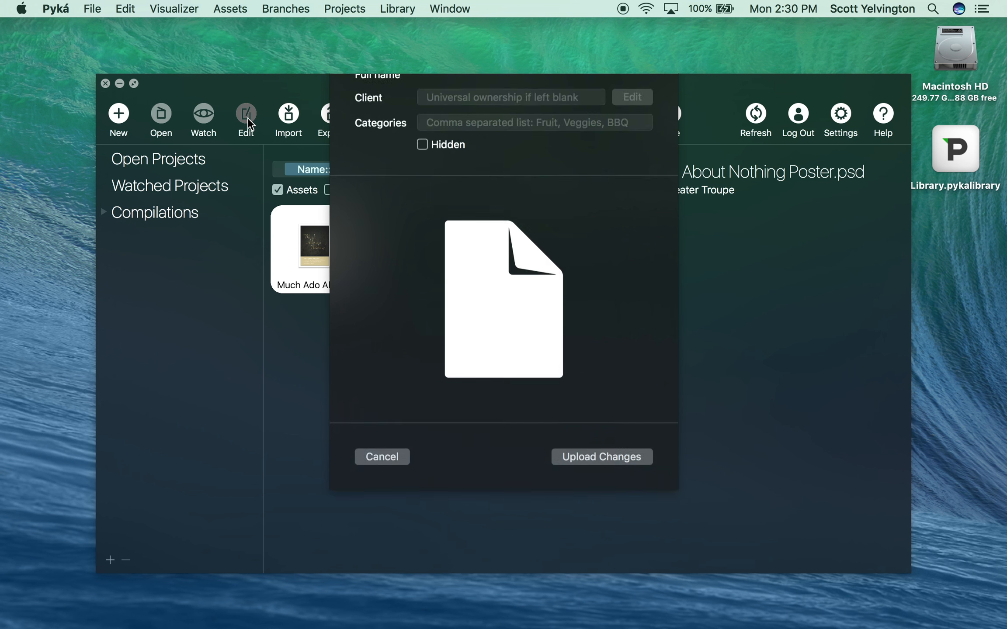
left_click(573, 238)
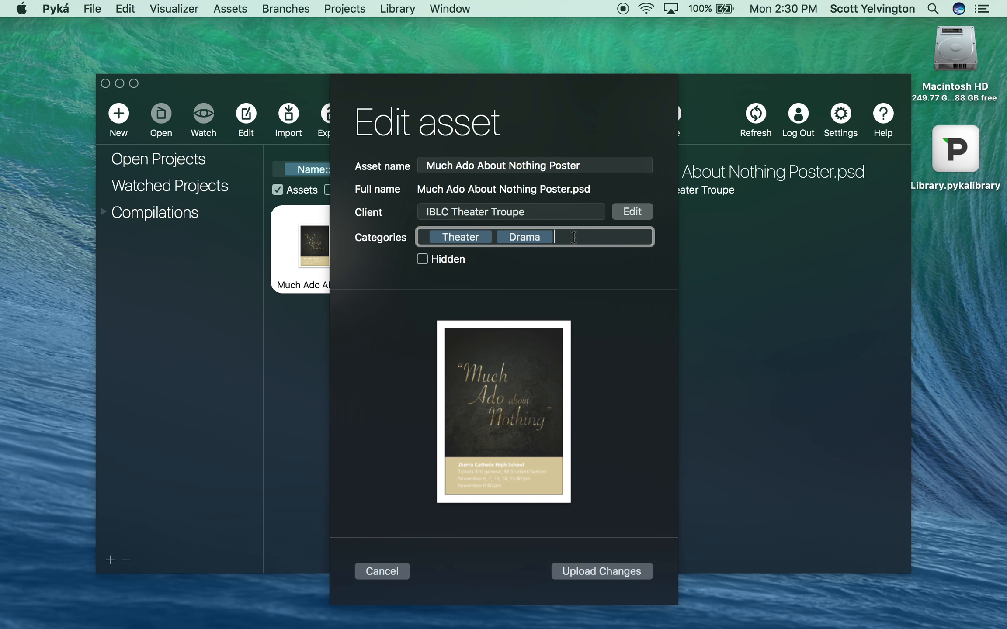
type("shake")
key("Down")
key("Return")
left_click(608, 573)
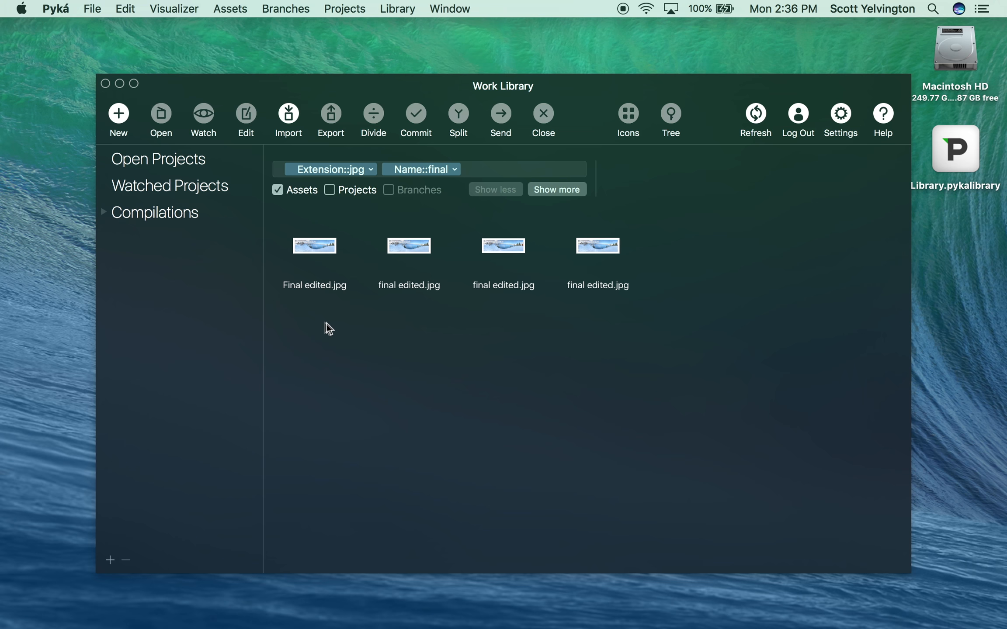
- Select all four final edited.jpg assets and set their client to National Park Service in a batch edit
left_click_drag(308, 323, 595, 225)
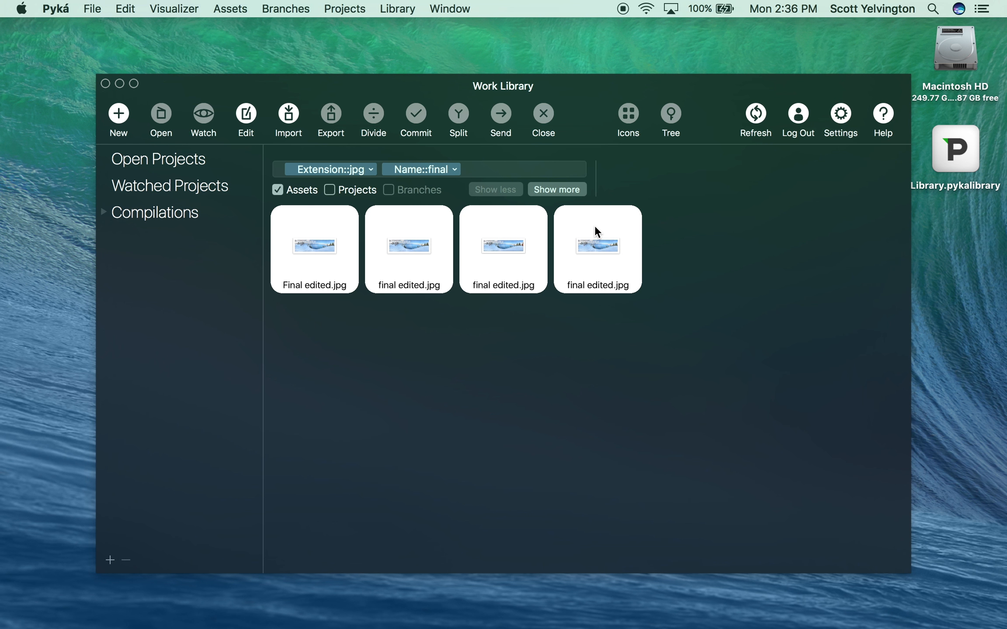
left_click(253, 115)
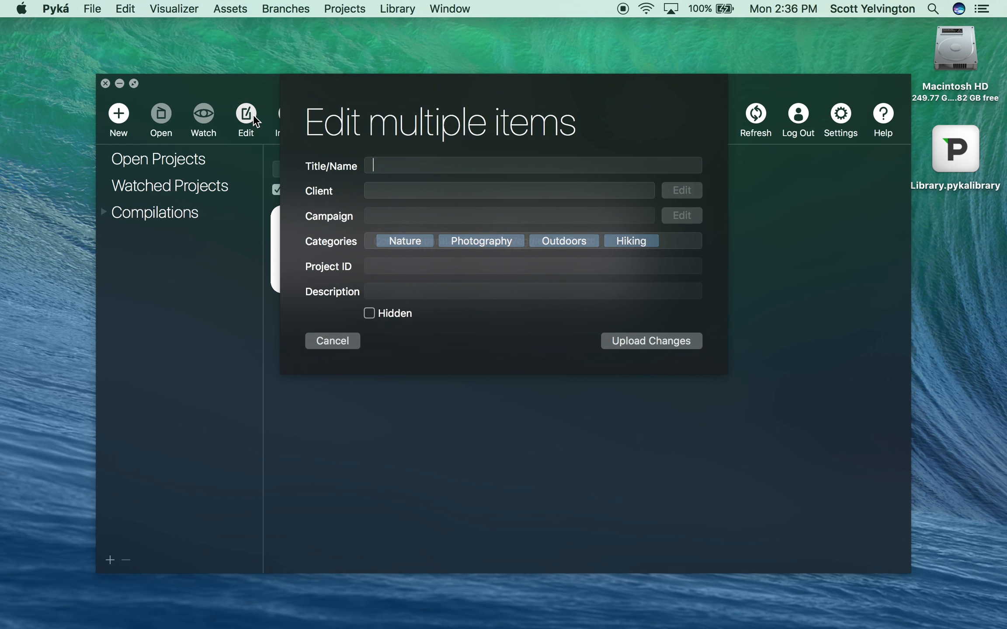
left_click(421, 192)
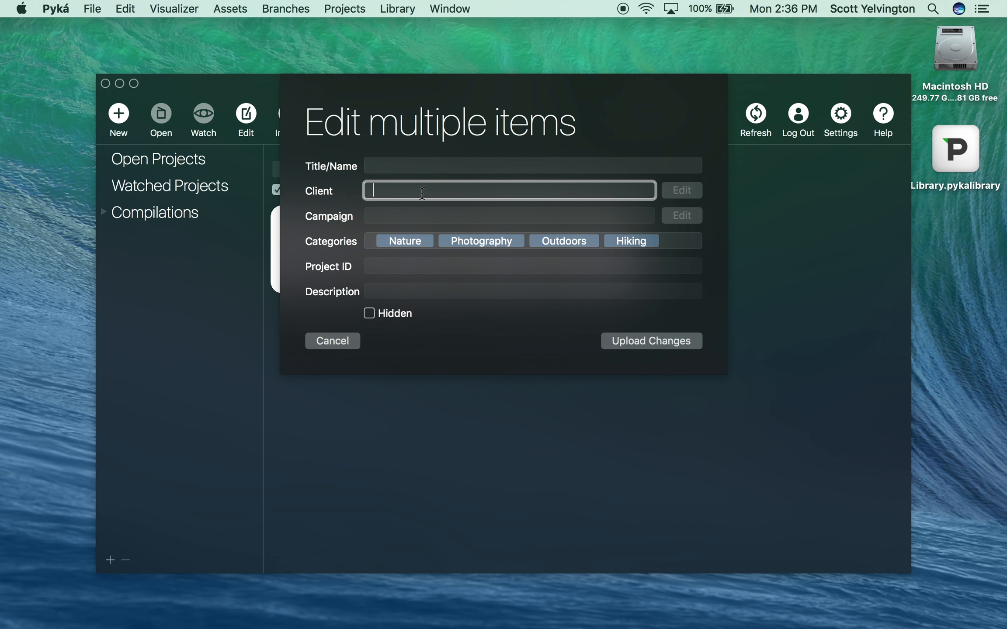
type("Nati")
key("Down")
key("Return")
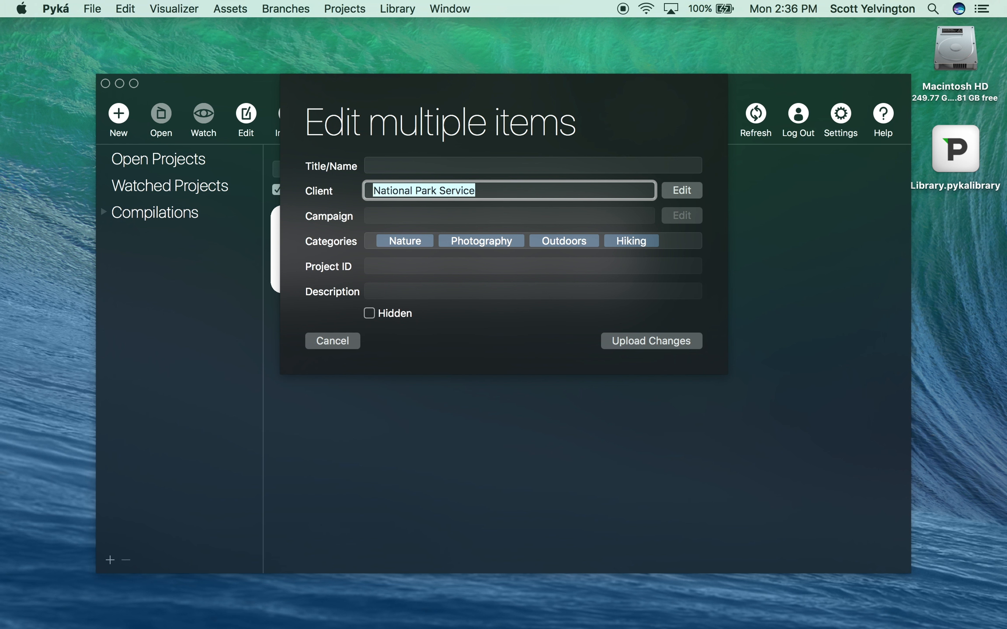
left_click(623, 342)
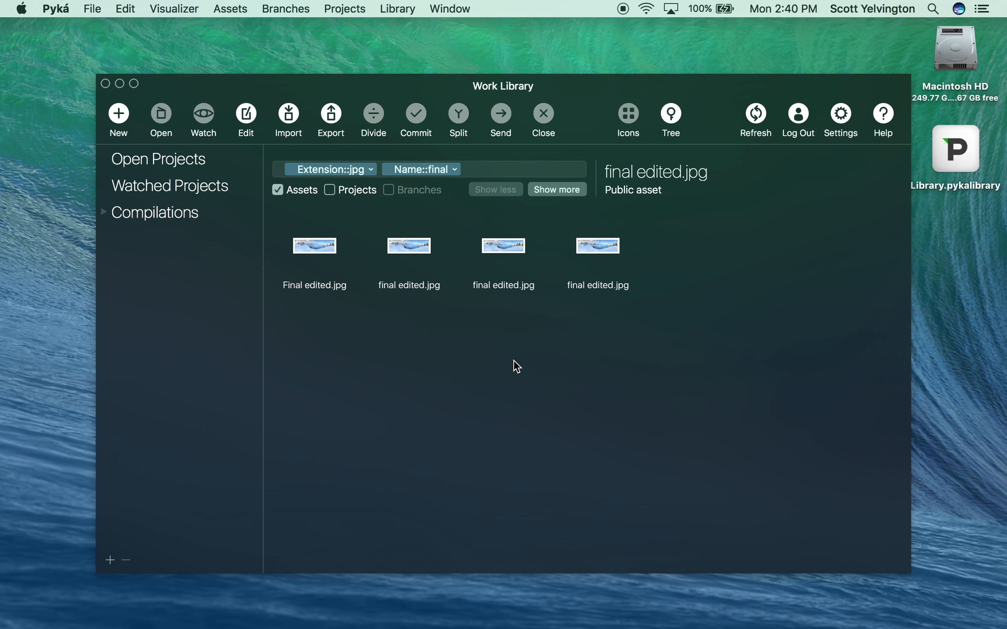
- Open the version tree of one final edited.jpg asset and examine its versions
left_click(510, 255)
left_click(672, 115)
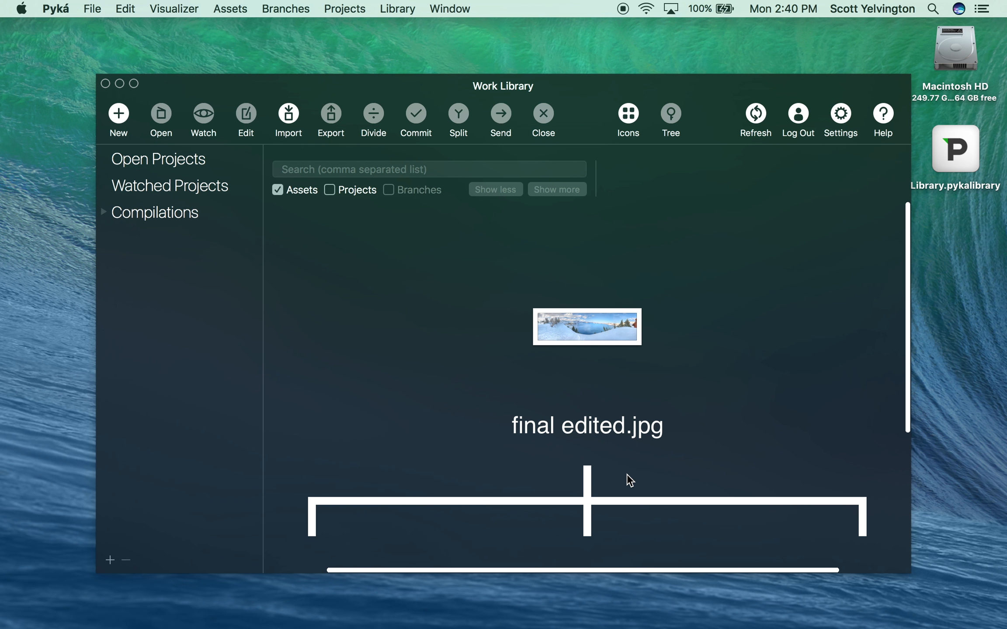
left_click_drag(578, 275, 949, 337)
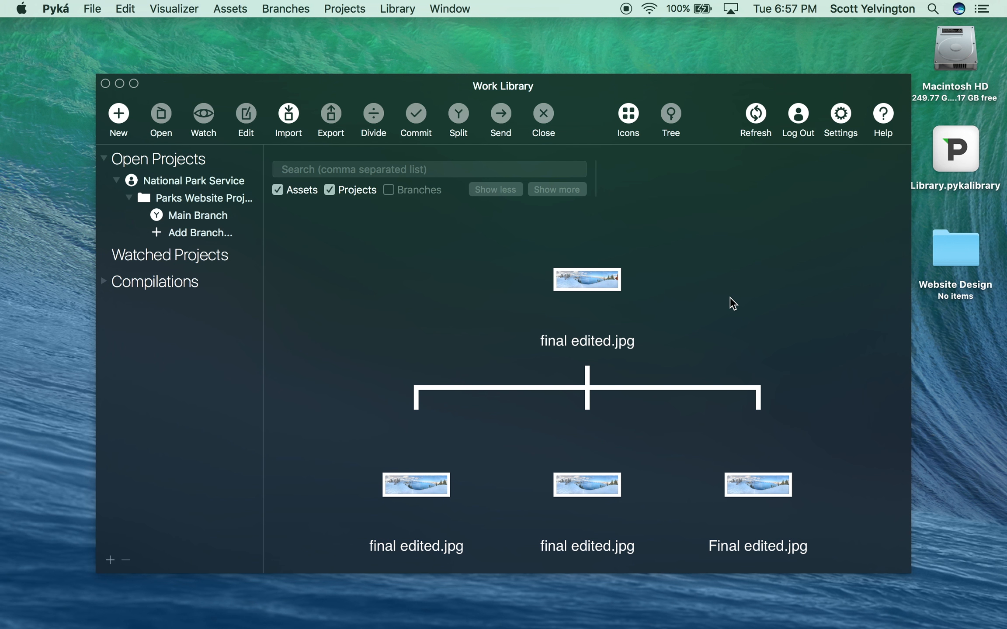
- Add the final edited.jpg asset to the Parks Website Project's Main Branch, saving it into the Website Design desktop folder, and open that folder
left_click_drag(609, 289, 183, 214)
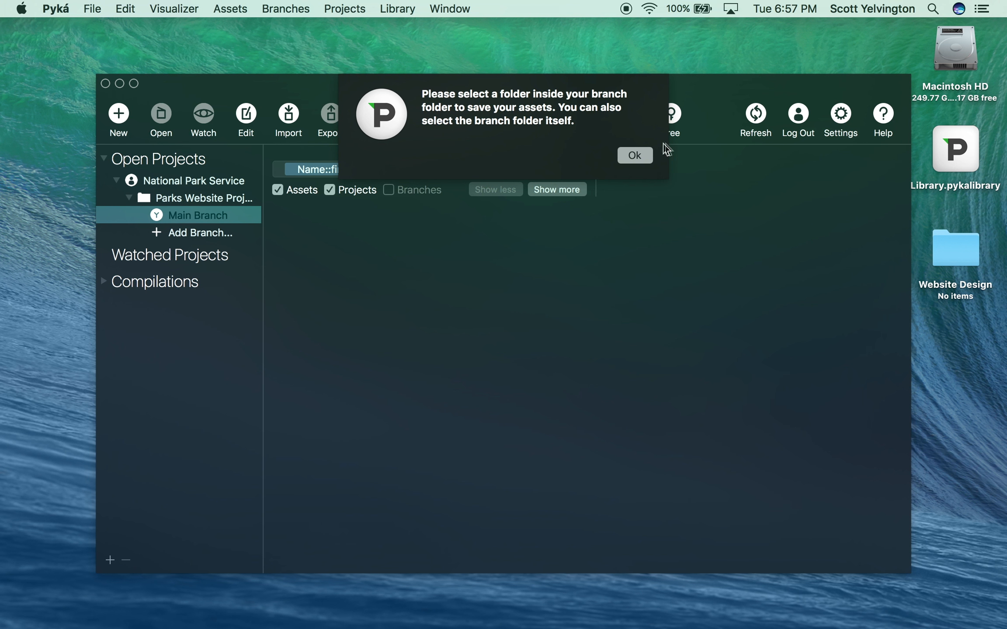
left_click(646, 160)
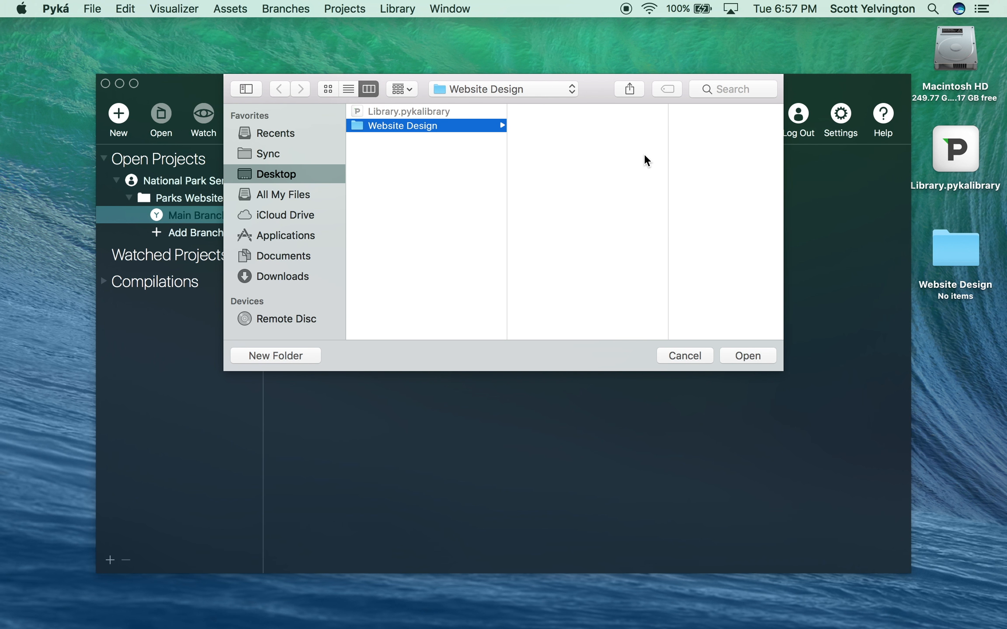
left_click(748, 355)
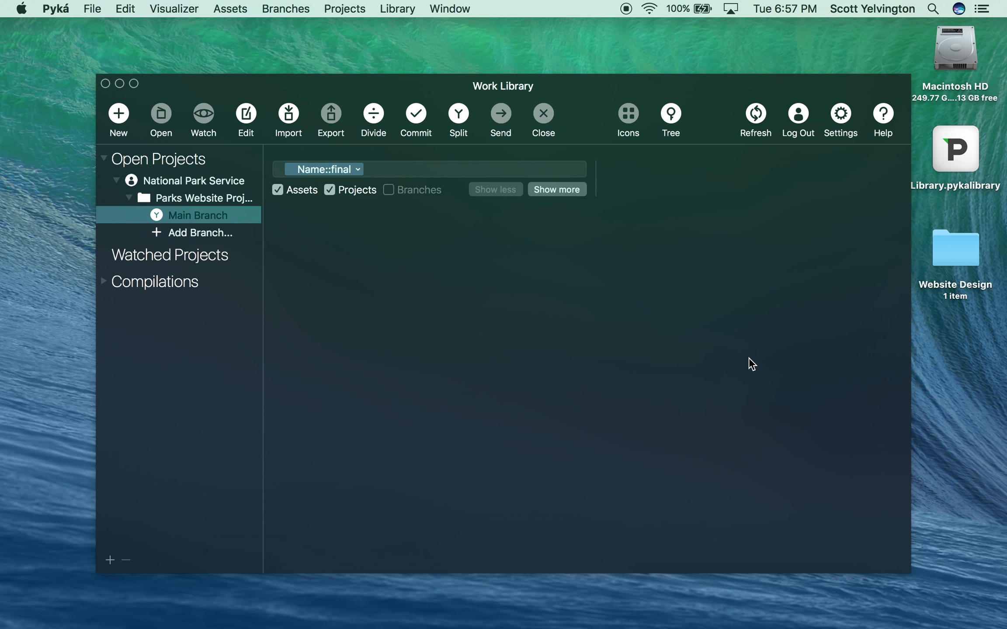
double_click(953, 247)
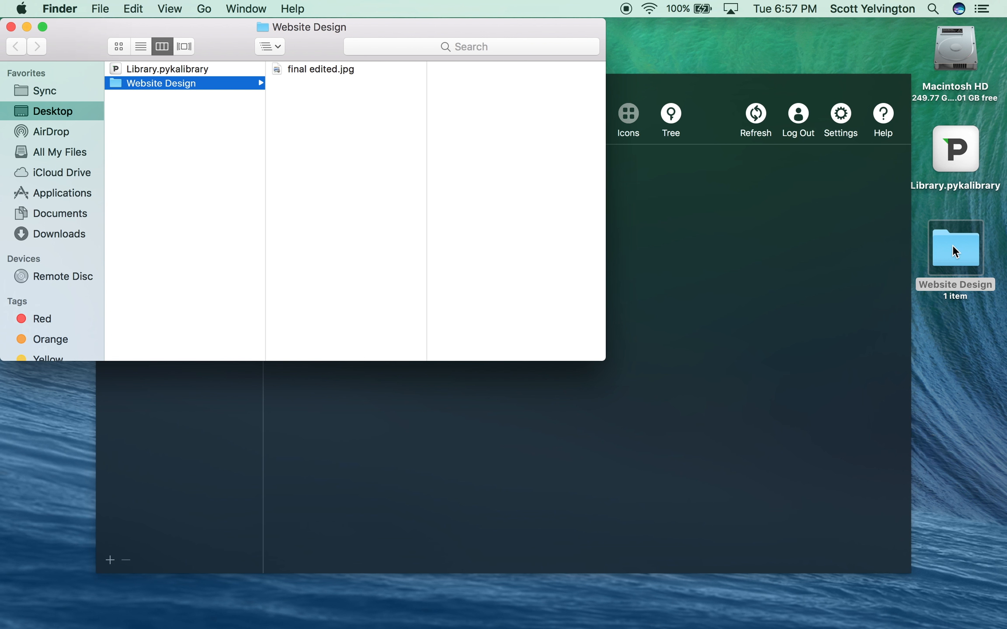